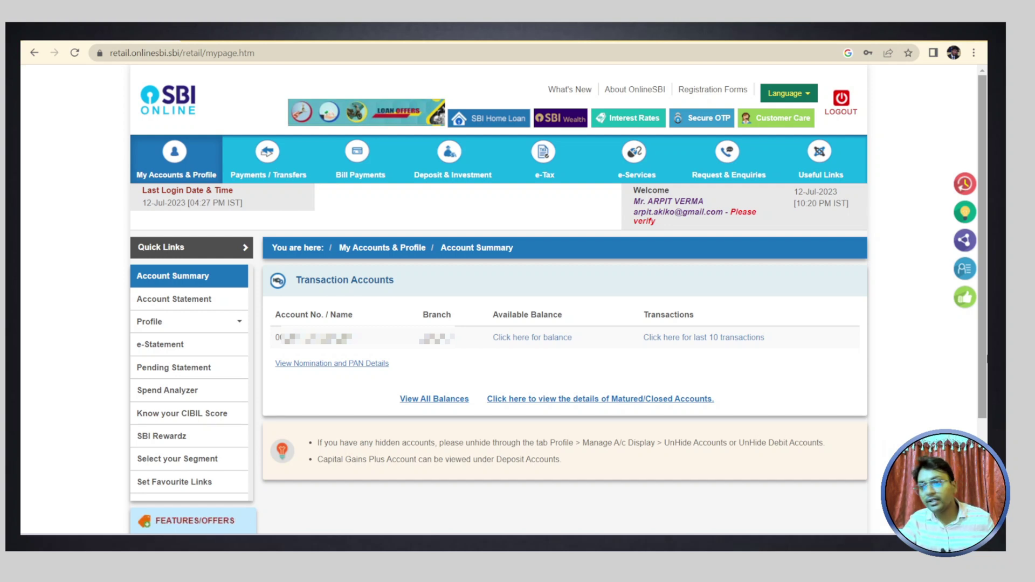
Step: Open the IPO (Equity / Rights) service under Demat and ASBA Services and accept the terms for a new IPO application
{"action": "mouse_move", "coordinate": [635, 167]}
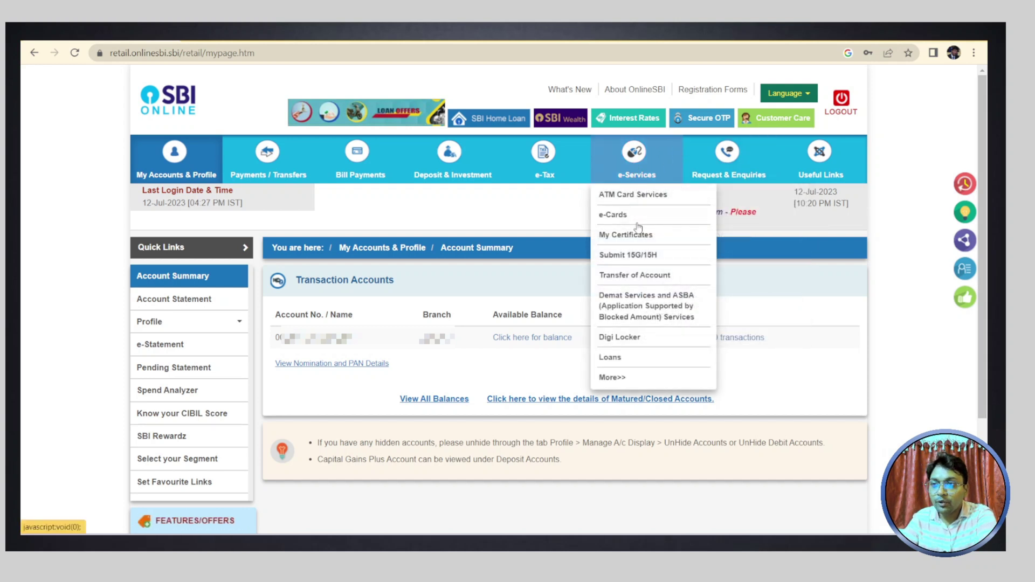
{"action": "left_click", "coordinate": [636, 315]}
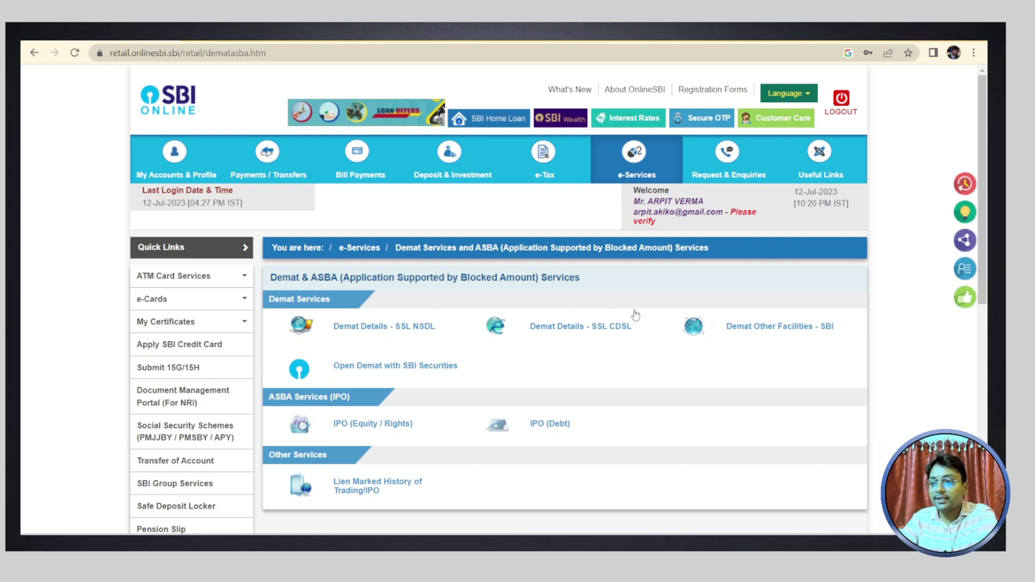
{"action": "scroll", "coordinate": [635, 314], "scroll_direction": "down", "scroll_amount": 2}
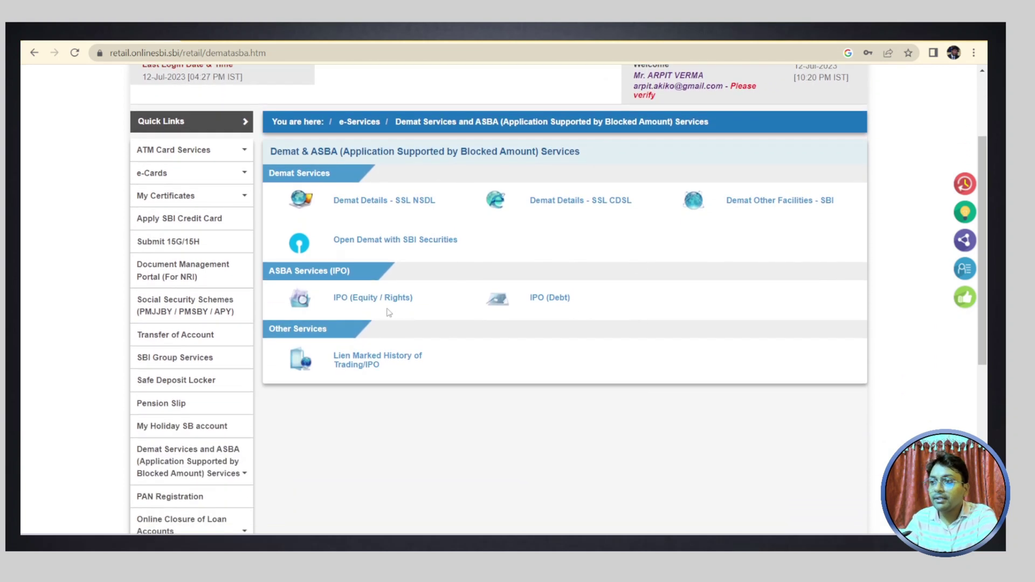
{"action": "left_click", "coordinate": [358, 300]}
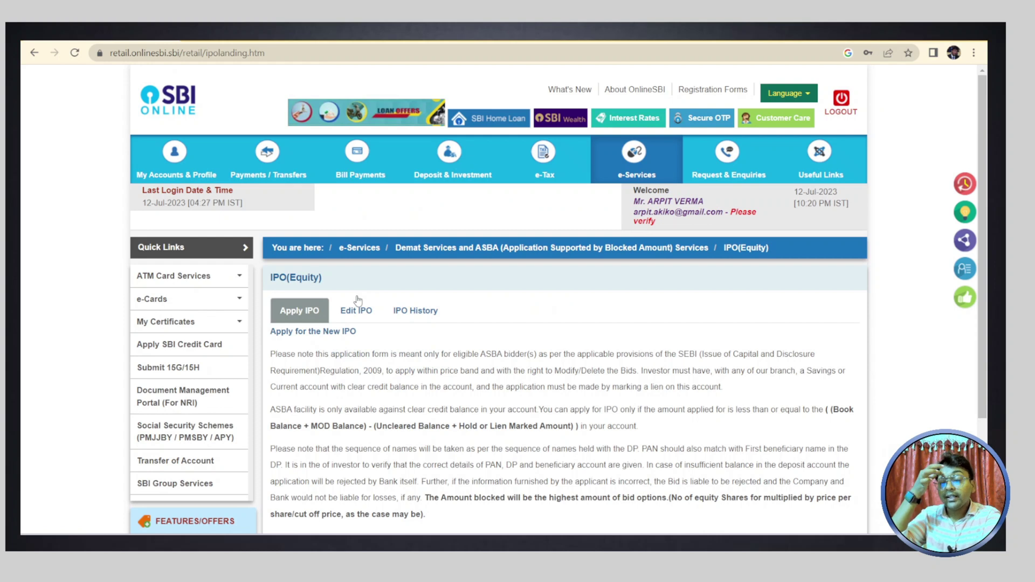
{"action": "scroll", "coordinate": [358, 301], "scroll_direction": "down", "scroll_amount": 3}
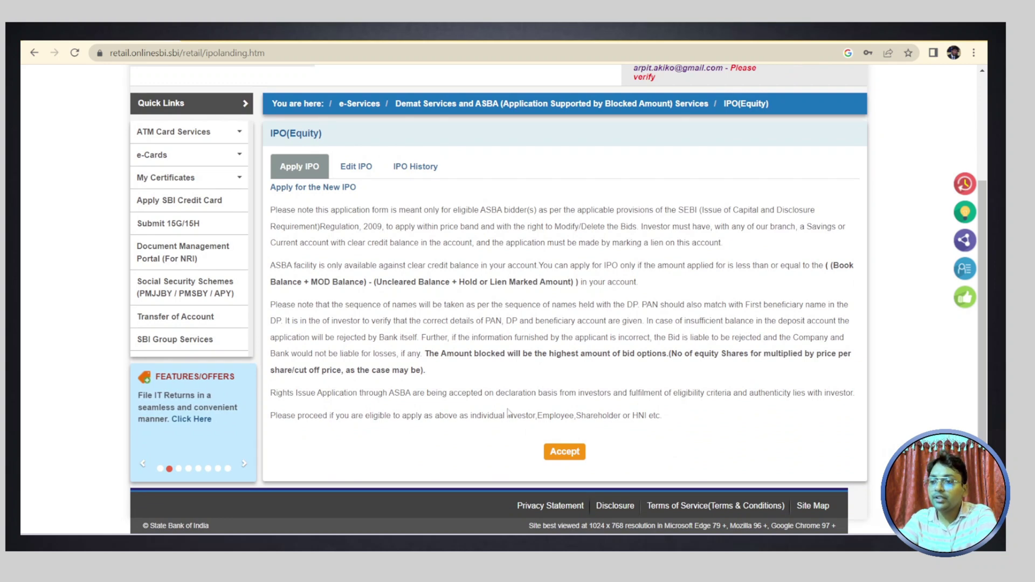
{"action": "left_click", "coordinate": [565, 453]}
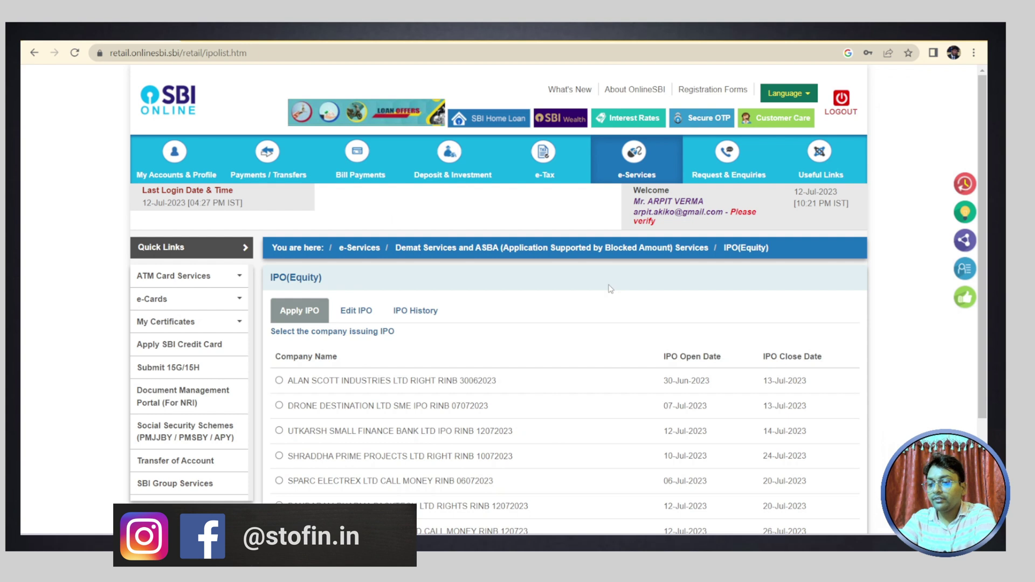
Step: Choose UTKARSH SMALL FINANCE BANK LTD IPO RINB 12072023 as the issuing company and accept the ASBA investor undertaking
{"action": "scroll", "coordinate": [611, 289], "scroll_direction": "down", "scroll_amount": 3}
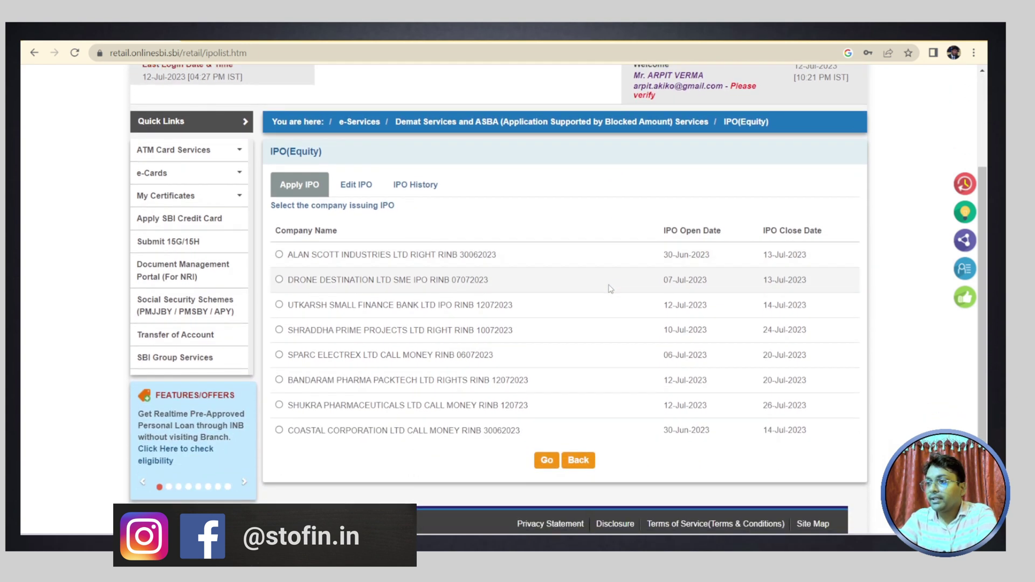
{"action": "left_click", "coordinate": [279, 305]}
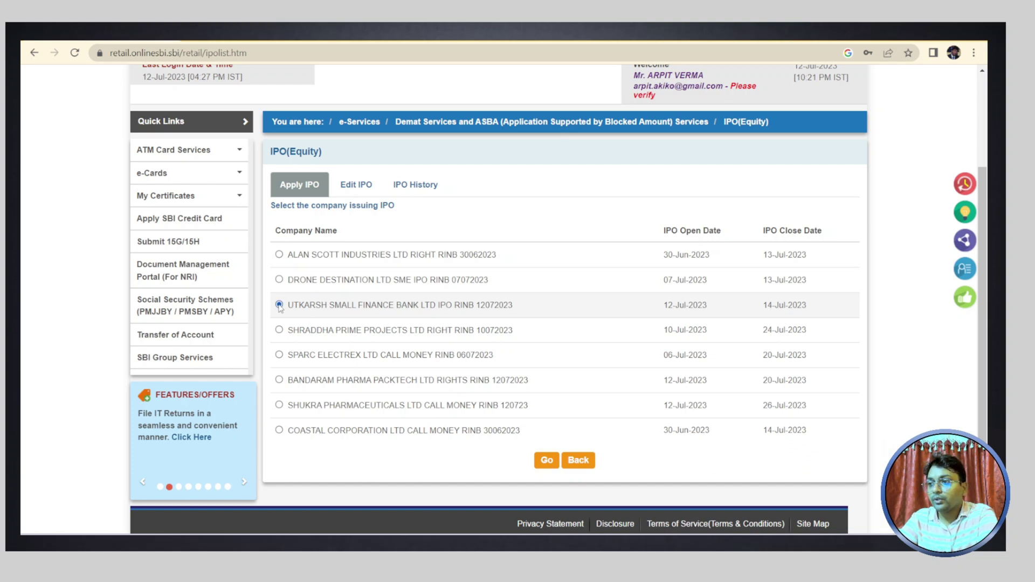
{"action": "left_click", "coordinate": [546, 461]}
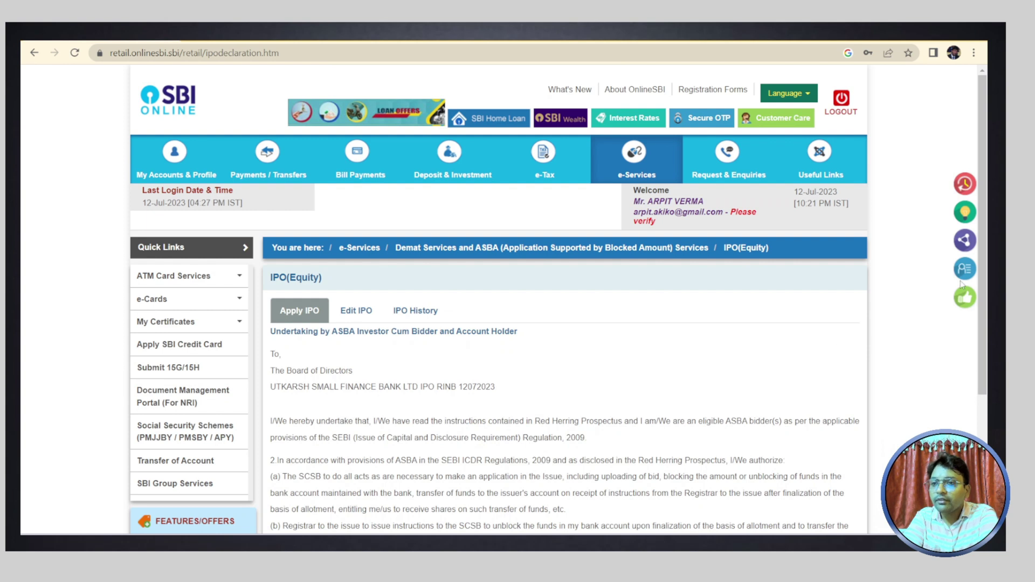
{"action": "left_click_drag", "start_coordinate": [982, 262], "coordinate": [970, 392]}
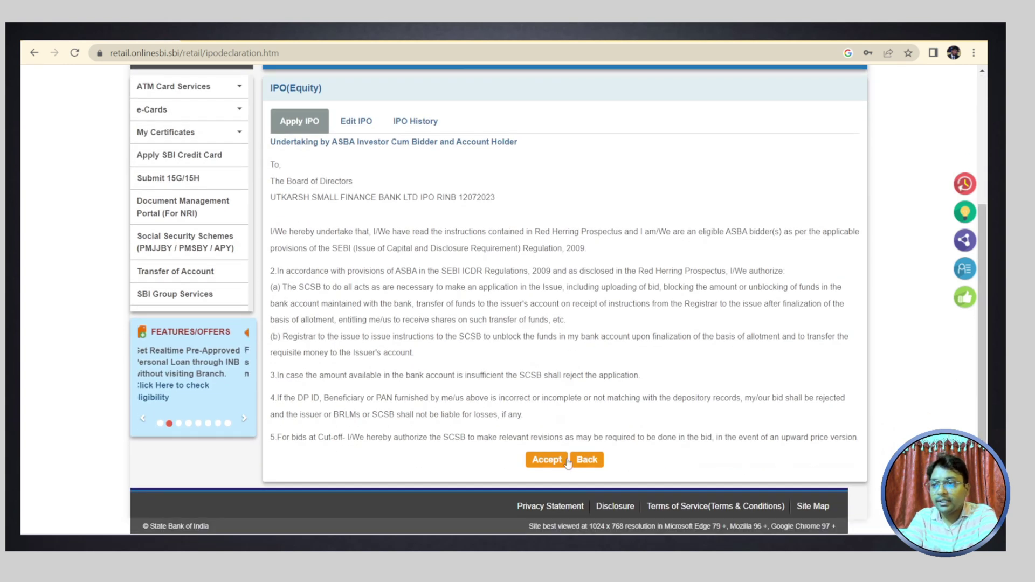
{"action": "left_click", "coordinate": [543, 463]}
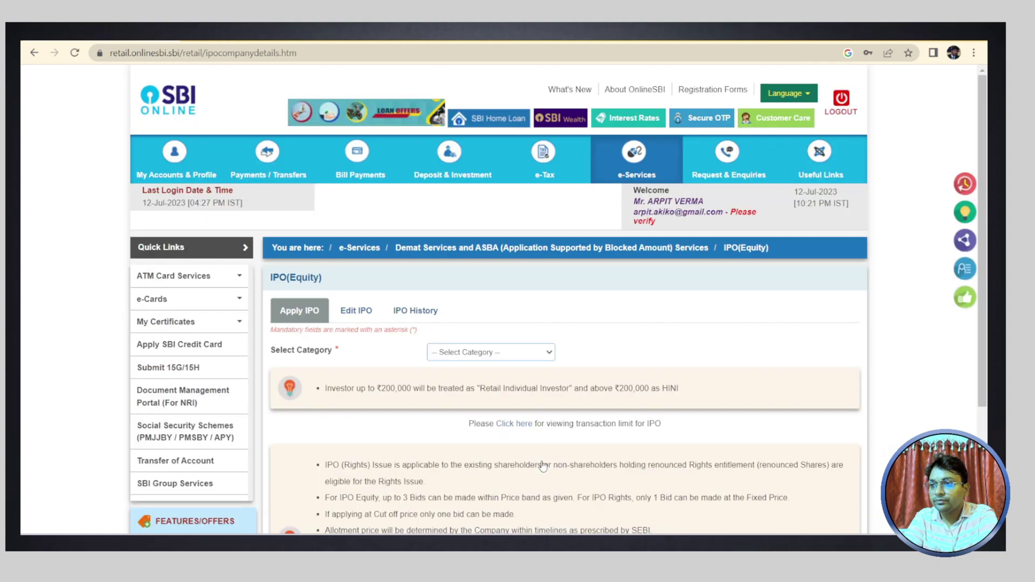
Step: Set the investor category to Individual and review the issue's upper and lower price band and bid multiples
{"action": "left_click", "coordinate": [547, 353]}
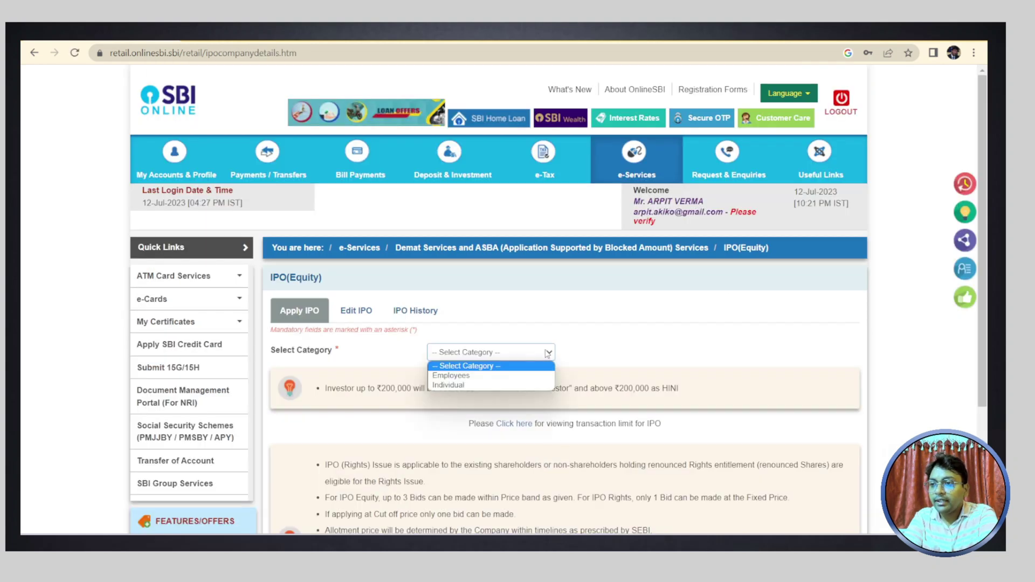
{"action": "left_click", "coordinate": [469, 386]}
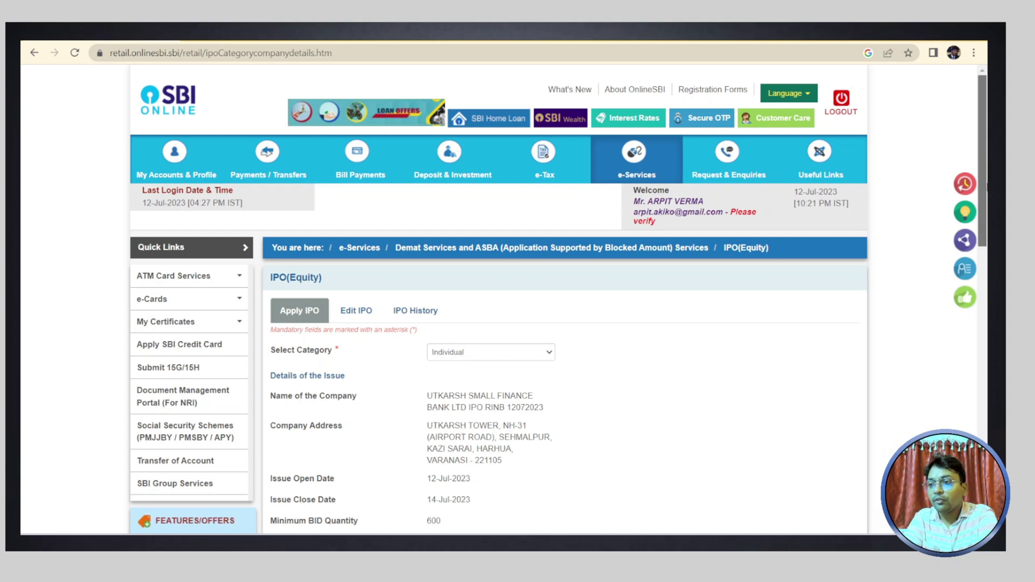
{"action": "scroll", "coordinate": [952, 311], "scroll_direction": "down", "scroll_amount": 6}
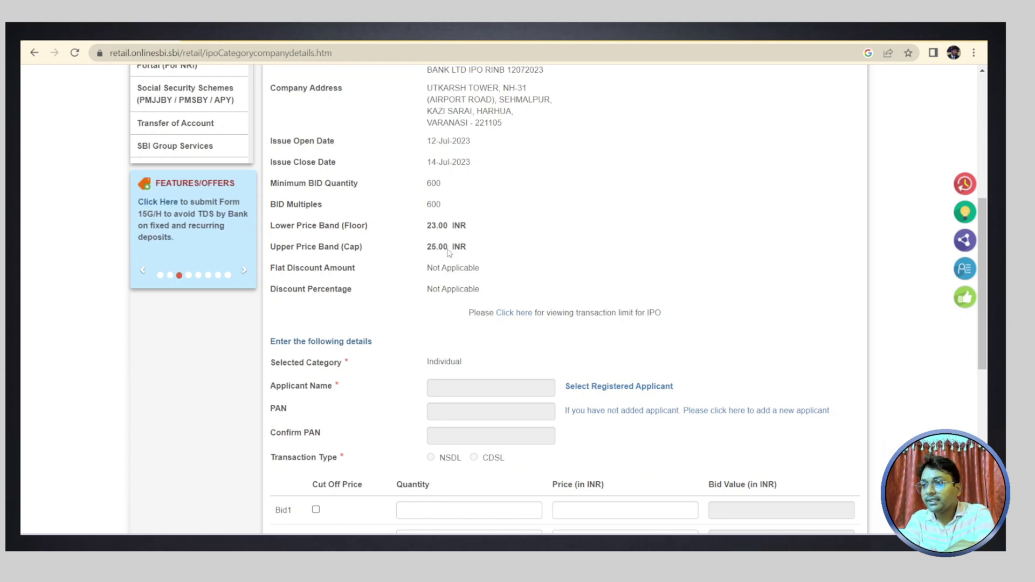
{"action": "left_click_drag", "start_coordinate": [473, 247], "coordinate": [424, 253]}
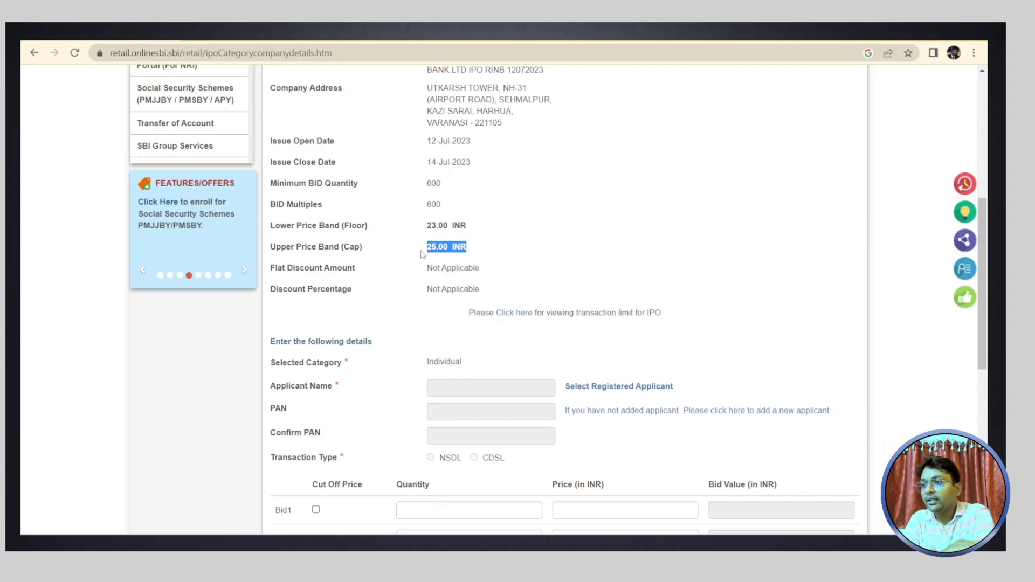
{"action": "left_click_drag", "start_coordinate": [474, 230], "coordinate": [425, 227]}
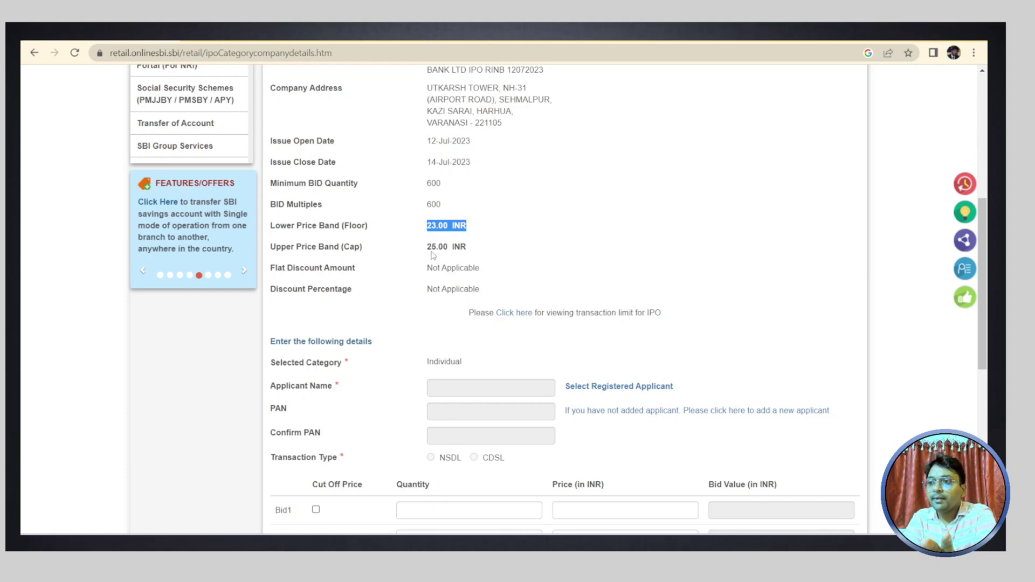
{"action": "left_click_drag", "start_coordinate": [440, 202], "coordinate": [426, 204]}
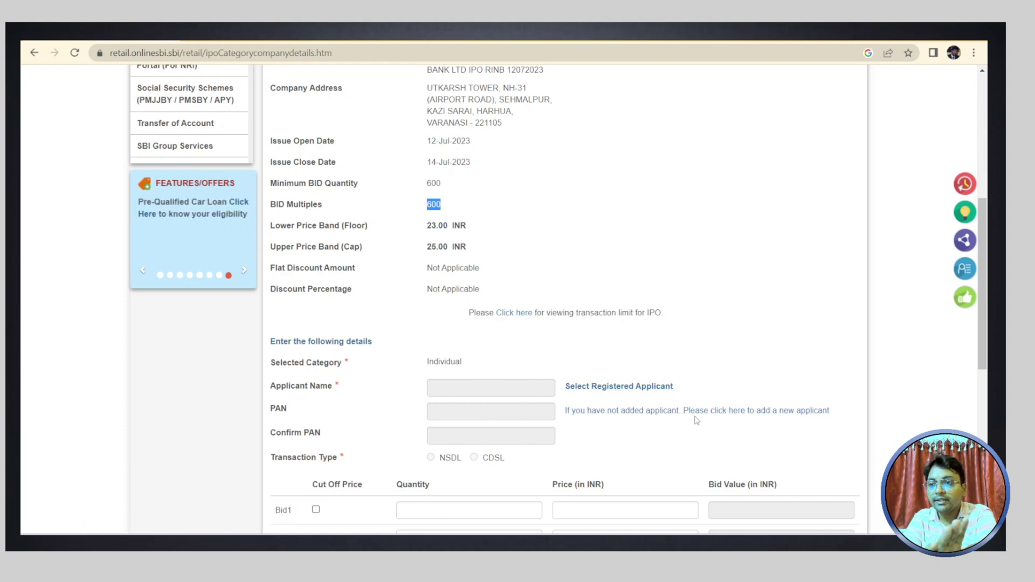
Step: Fill in the applicant details by selecting the registered applicant's nickname
{"action": "left_click", "coordinate": [619, 388]}
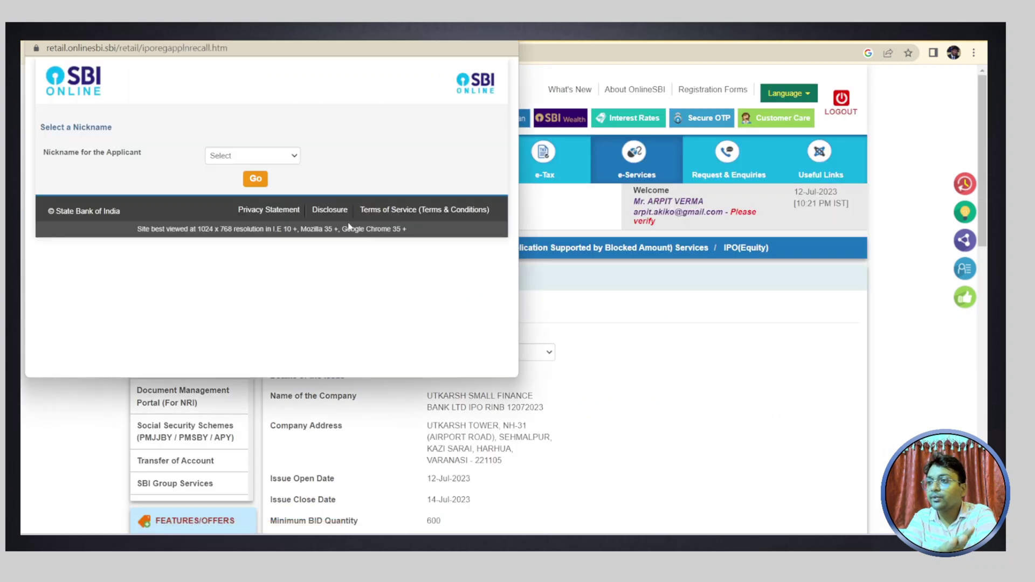
{"action": "left_click", "coordinate": [294, 156]}
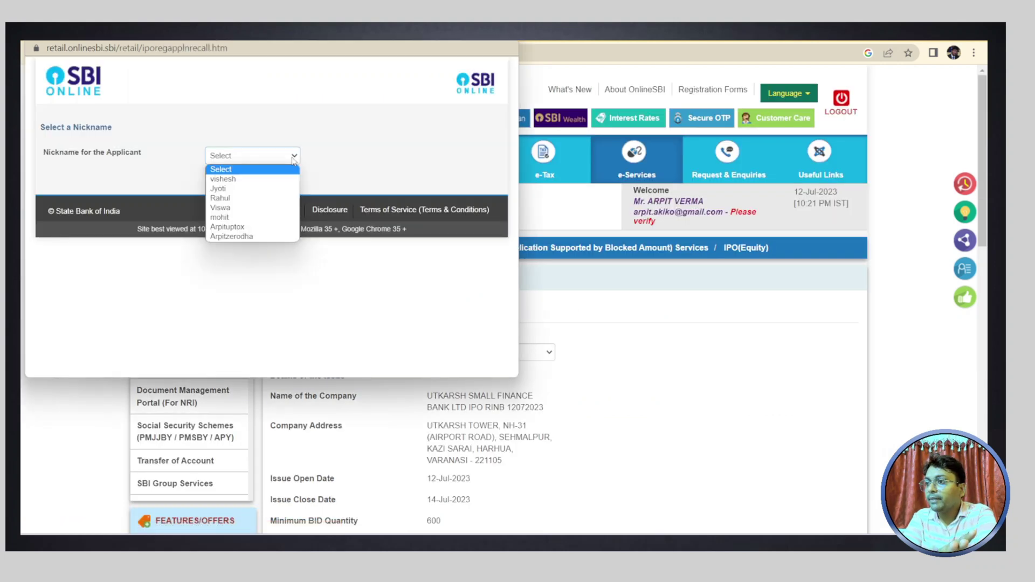
{"action": "left_click", "coordinate": [243, 225]}
{"action": "left_click", "coordinate": [256, 178]}
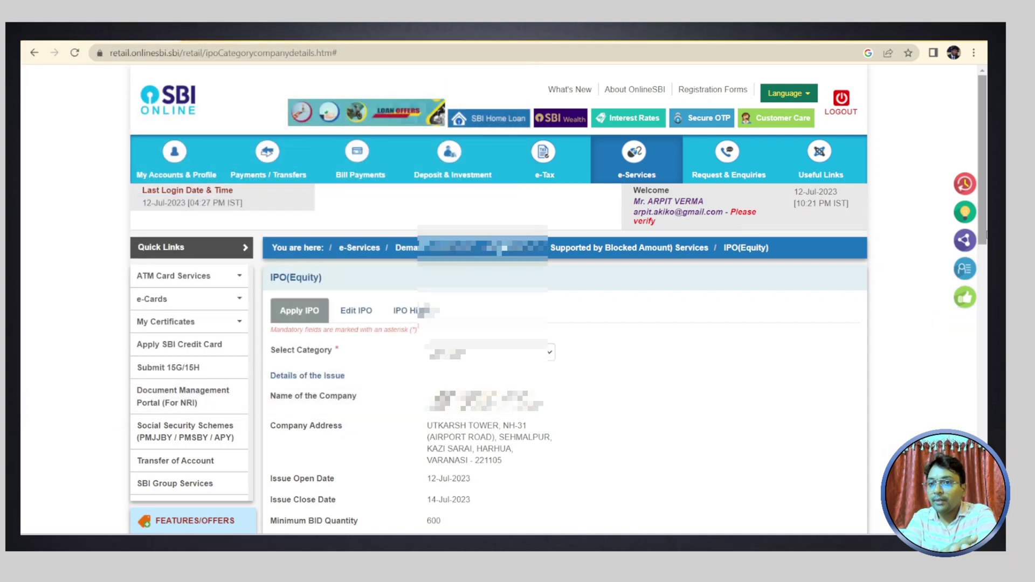
Step: Enter Bid1 at the cut-off price with a quantity of 600 and submit the bid form
{"action": "left_click_drag", "start_coordinate": [981, 240], "coordinate": [955, 425]}
{"action": "scroll", "coordinate": [954, 425], "scroll_direction": "down", "scroll_amount": 1}
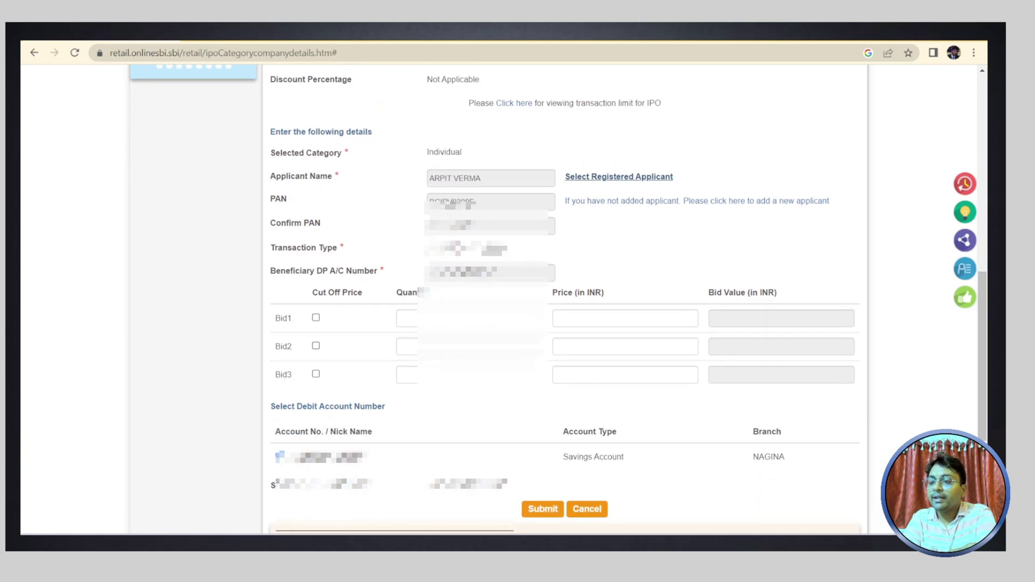
{"action": "left_click", "coordinate": [315, 318]}
{"action": "left_click", "coordinate": [458, 323]}
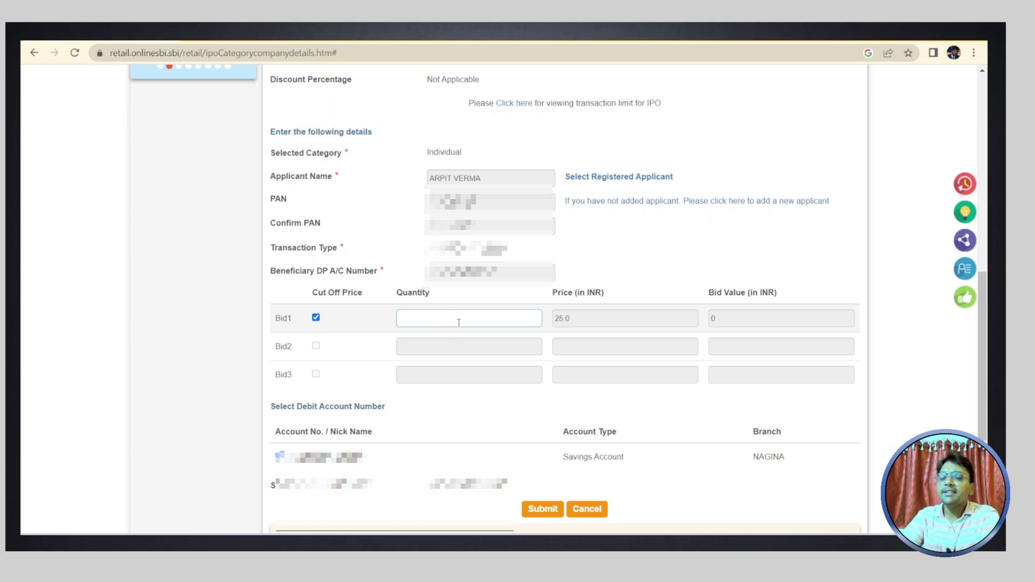
{"action": "type", "text": "600"}
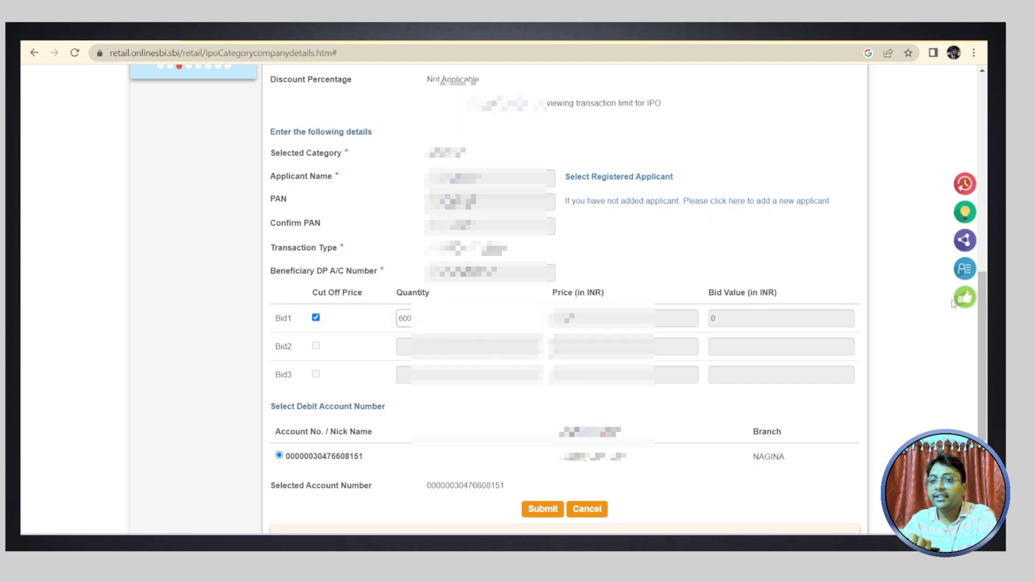
{"action": "scroll", "coordinate": [628, 298], "scroll_direction": "down", "scroll_amount": 2}
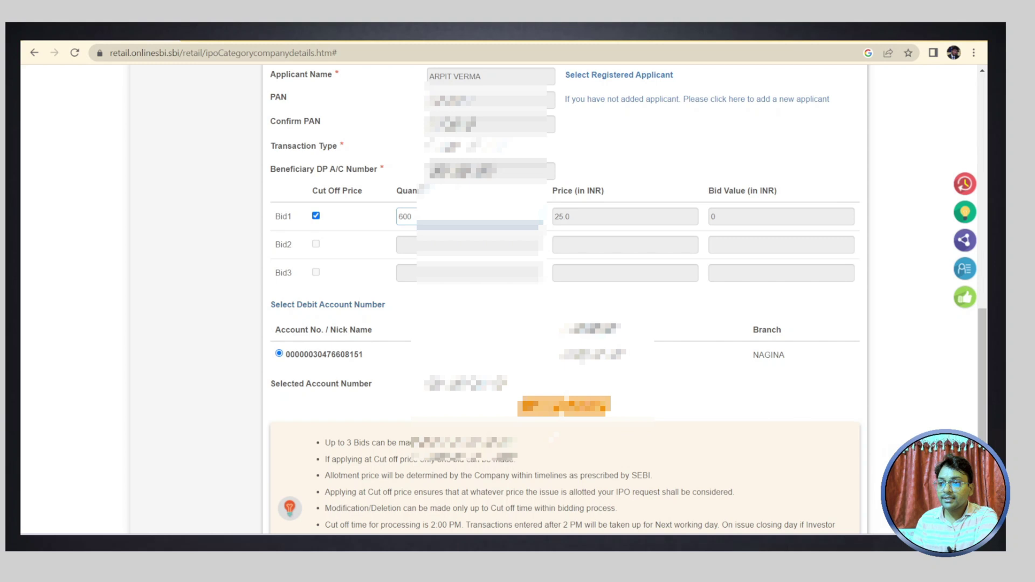
{"action": "left_click", "coordinate": [564, 406]}
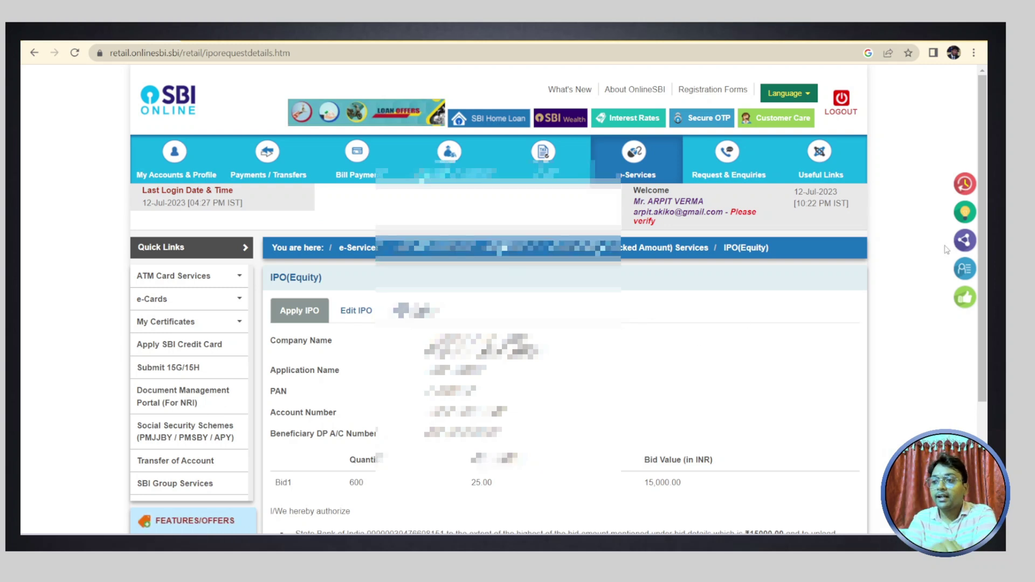
Step: Check the bid value in the request summary, then confirm the IPO request and accept its scheduling for 13-Jul-2023
{"action": "left_click_drag", "start_coordinate": [982, 225], "coordinate": [982, 348]}
{"action": "left_click_drag", "start_coordinate": [648, 306], "coordinate": [677, 307]}
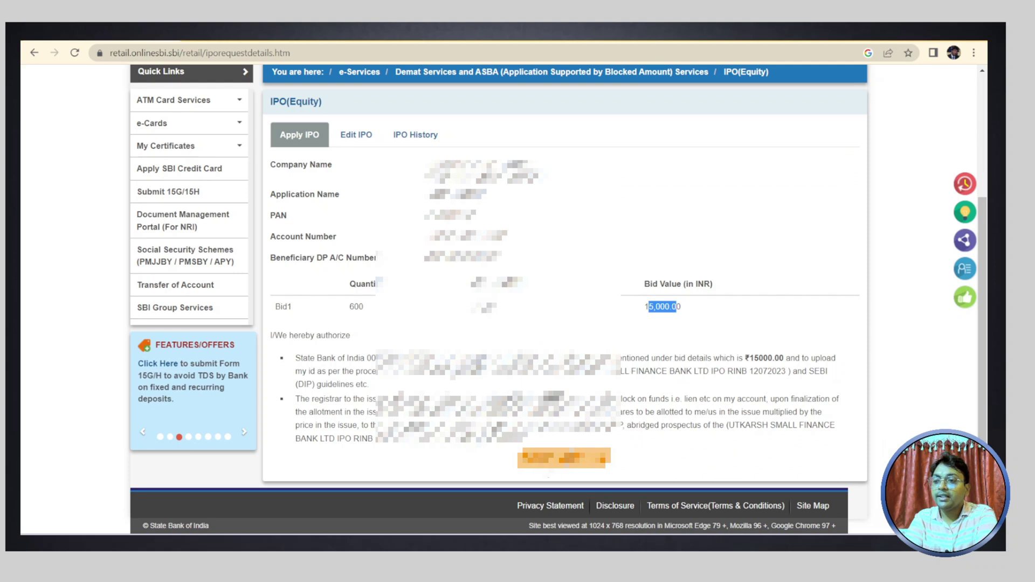
{"action": "left_click", "coordinate": [545, 460]}
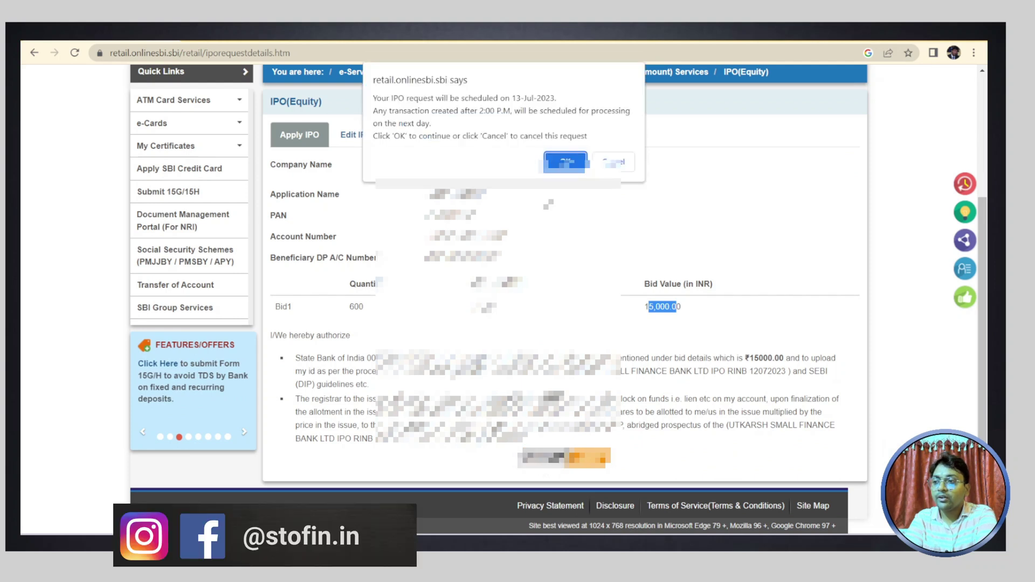
{"action": "left_click", "coordinate": [565, 162]}
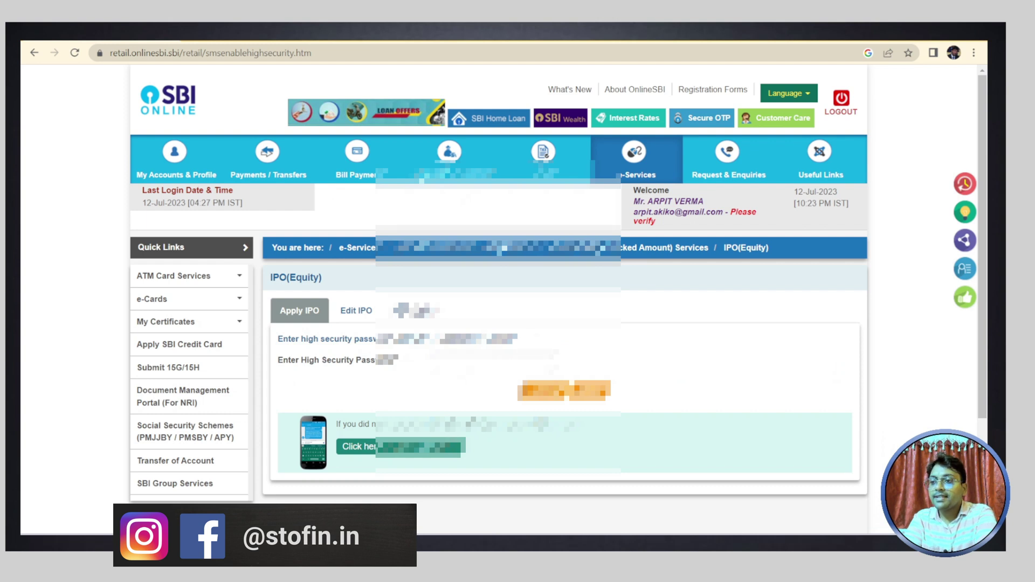
Step: Enter the high security password to authorise the IPO application and review the details of the resulting confirmation
{"action": "left_click", "coordinate": [486, 369]}
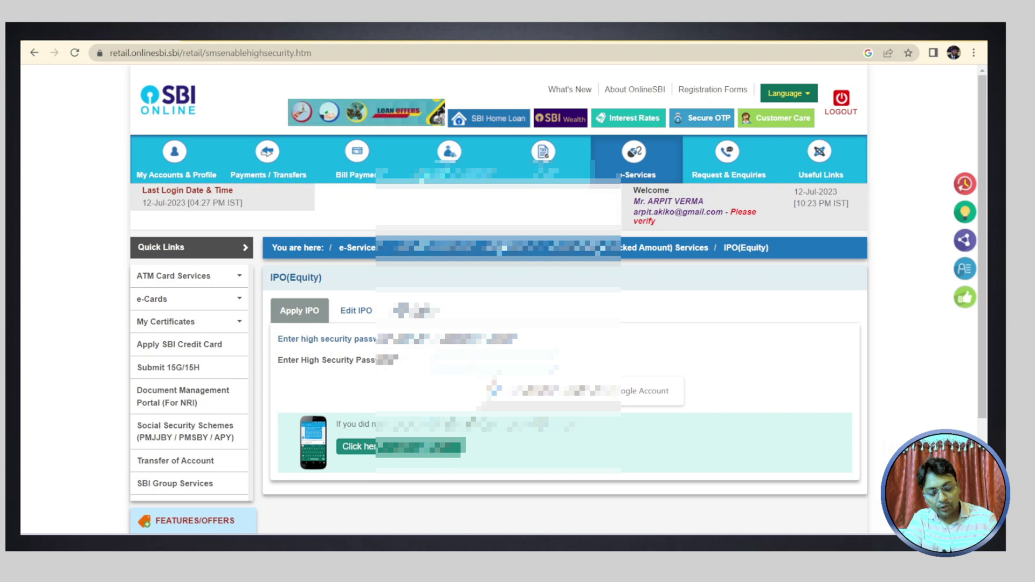
{"action": "key", "text": "Return"}
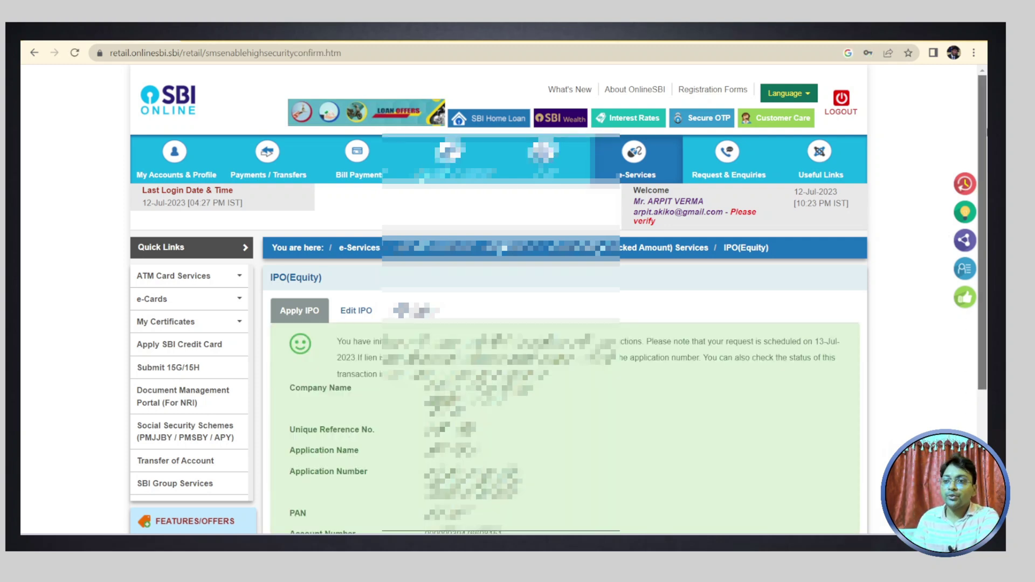
{"action": "scroll", "coordinate": [975, 213], "scroll_direction": "down", "scroll_amount": 2}
{"action": "scroll", "coordinate": [974, 213], "scroll_direction": "down", "scroll_amount": 2}
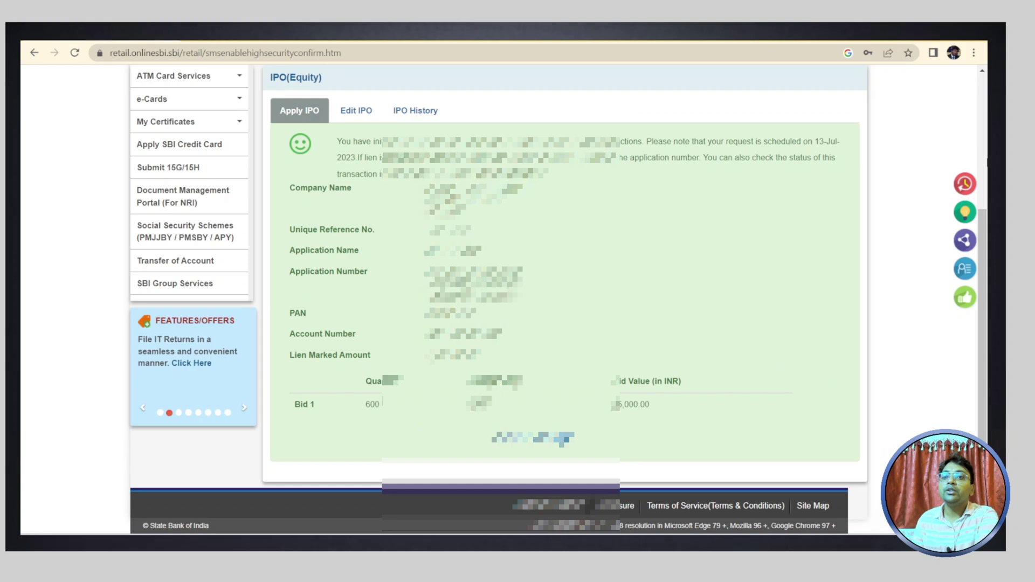
{"action": "scroll", "coordinate": [984, 330], "scroll_direction": "up", "scroll_amount": 4}
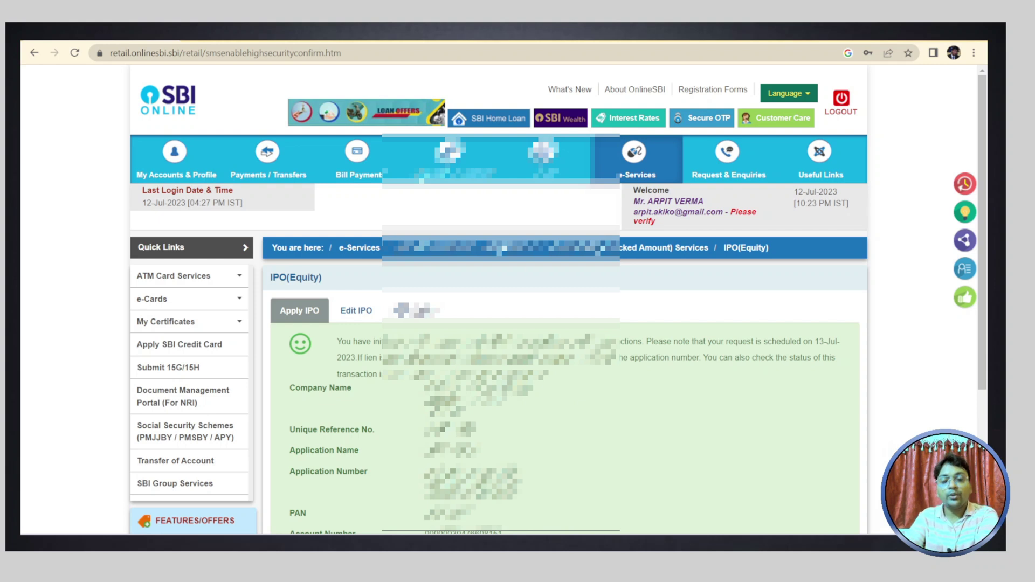
{"action": "scroll", "coordinate": [557, 300], "scroll_direction": "down", "scroll_amount": 4}
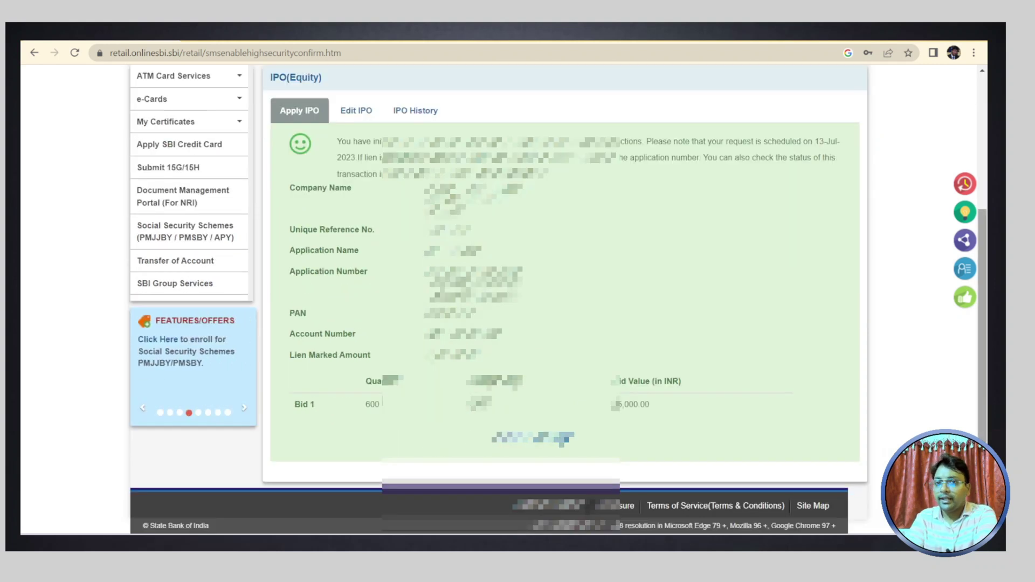